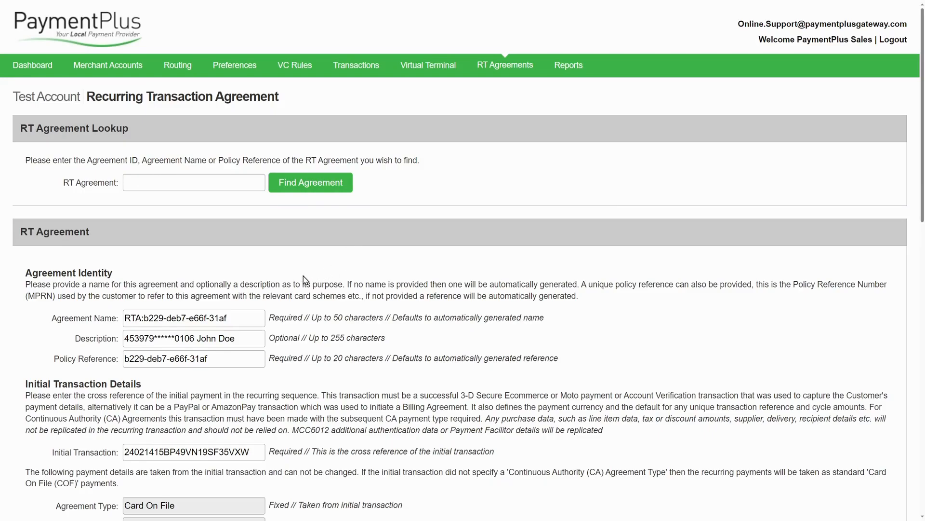
- Review the initial transaction details, the available merchant accounts and the start date calendar of the recurring agreement
scroll(303, 279, down, 3)
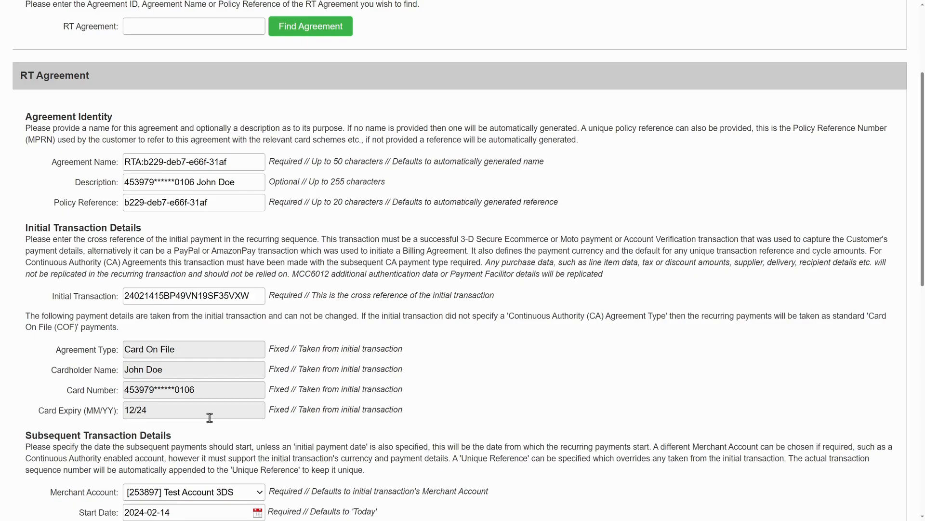
scroll(210, 417, down, 8)
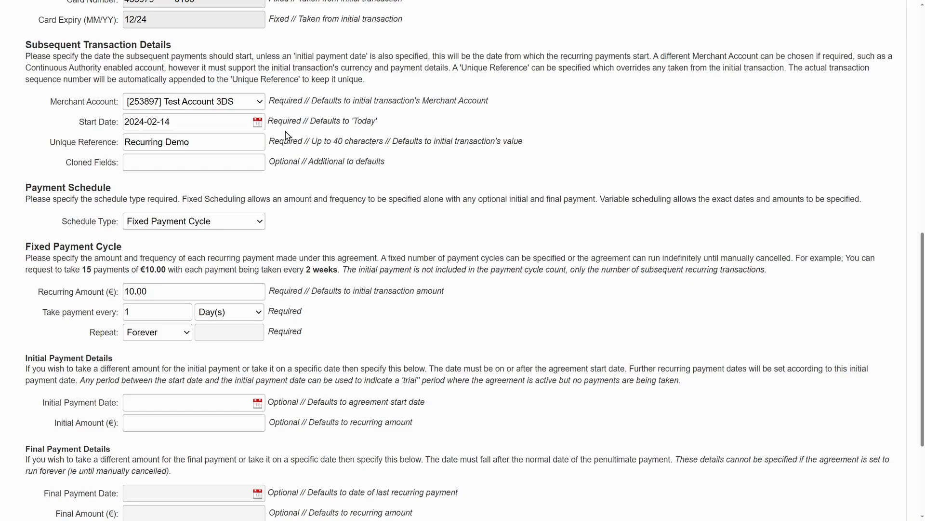
click(244, 104)
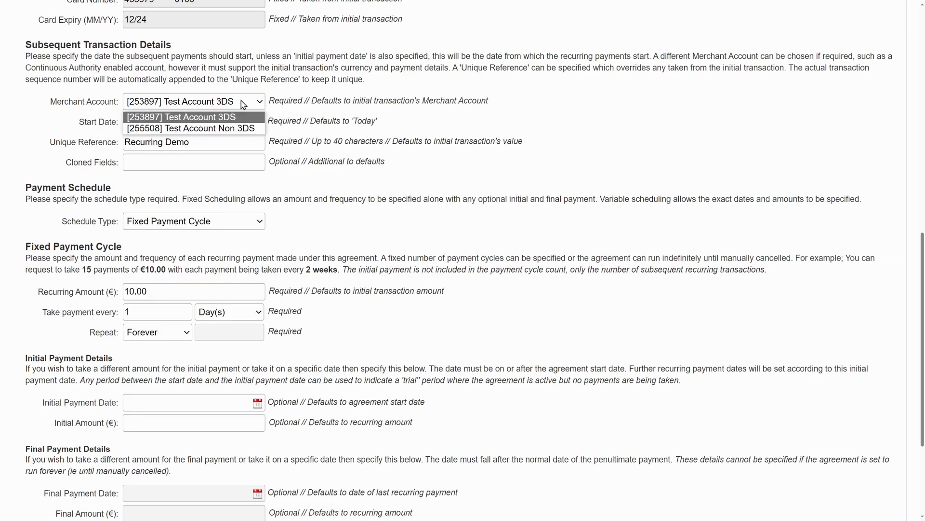
click(244, 103)
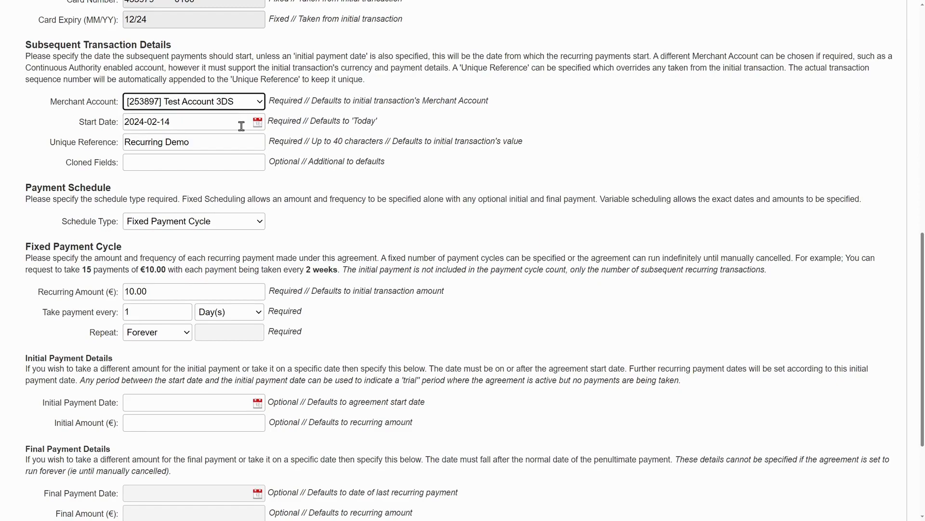
click(242, 122)
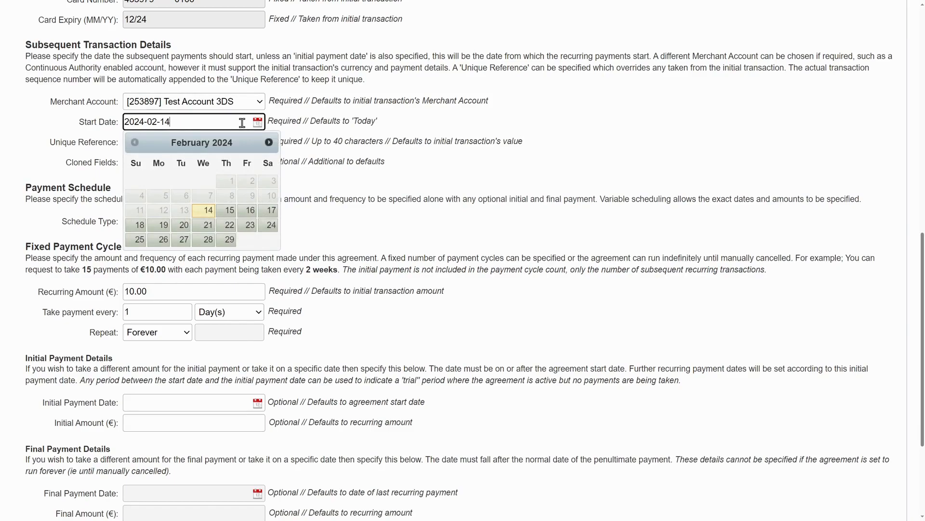
click(386, 125)
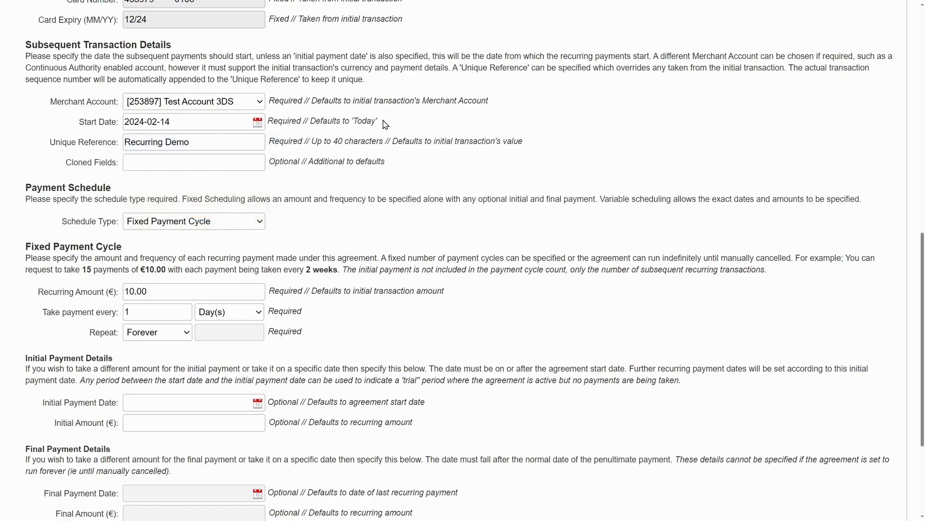
- Replace the unique reference of the subsequent transactions with "Invoice #"
drag(223, 142, 120, 144)
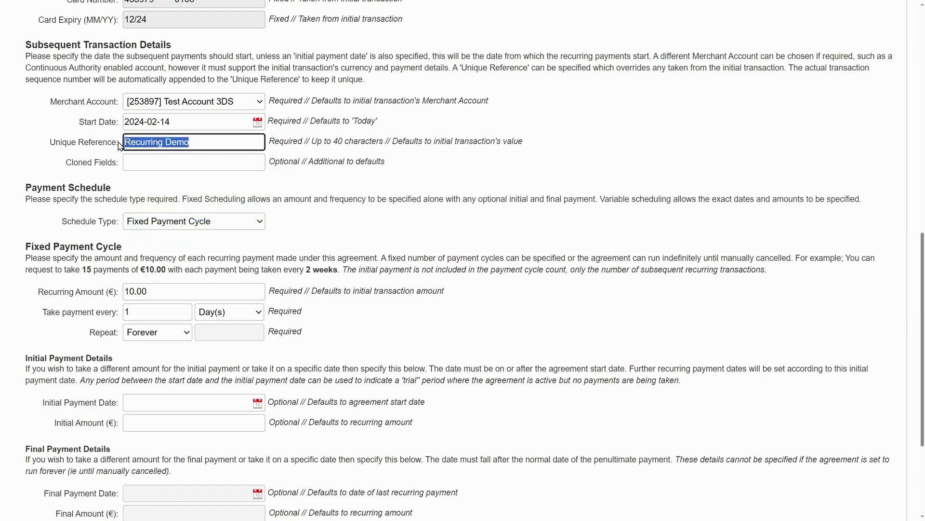
text(Invoi)
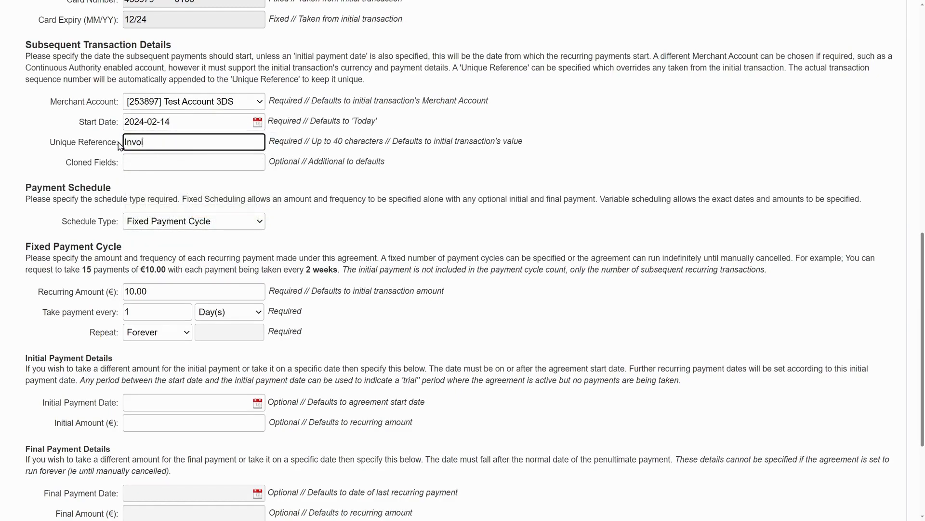
text(ce #)
- Keep the schedule type on Fixed Payment Cycle and set the recurring amount to 15.00 euros
scroll(272, 162, down, 3)
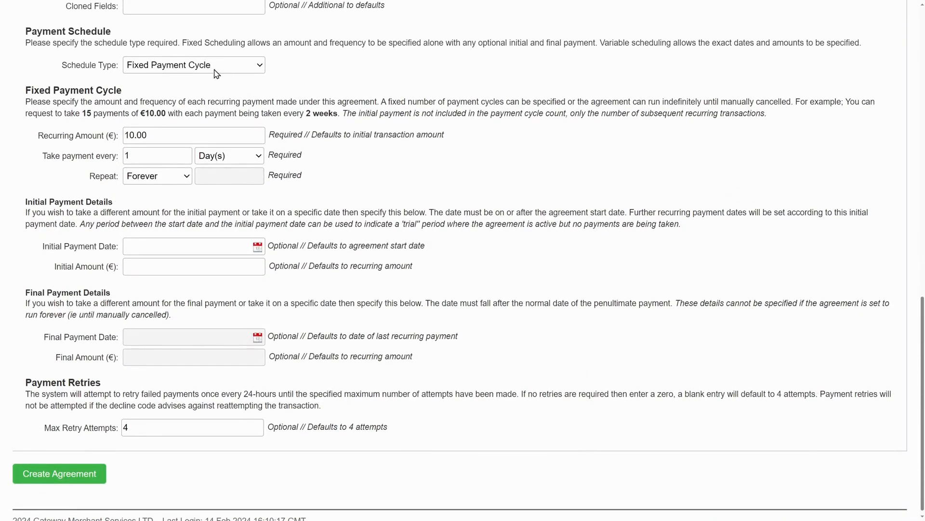
click(251, 71)
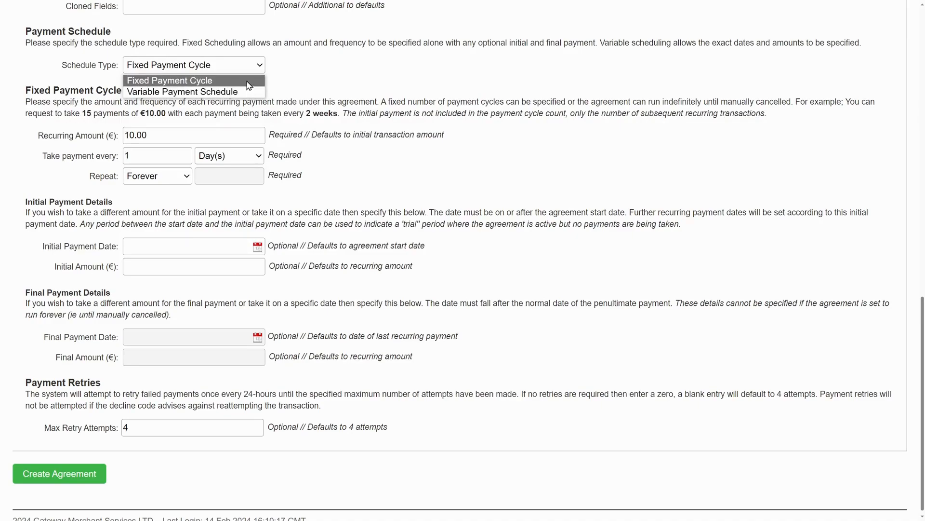
click(249, 82)
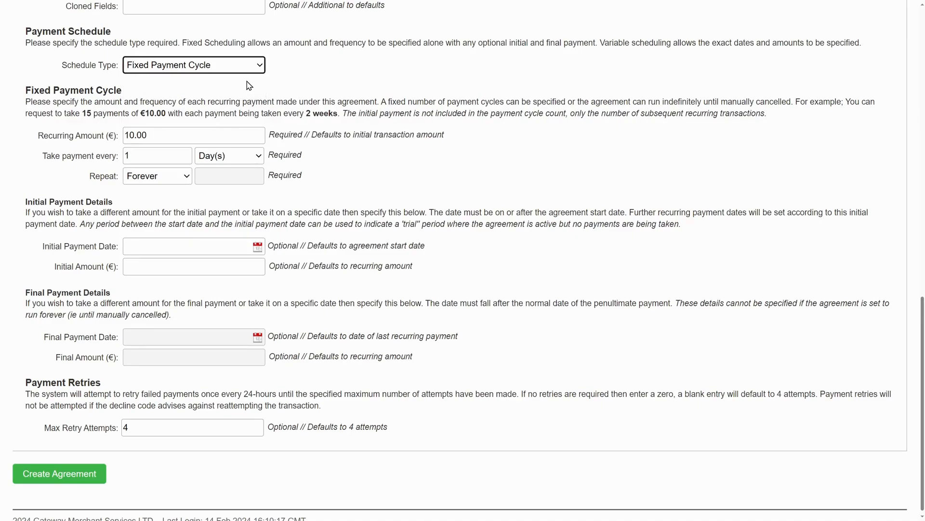
click(179, 138)
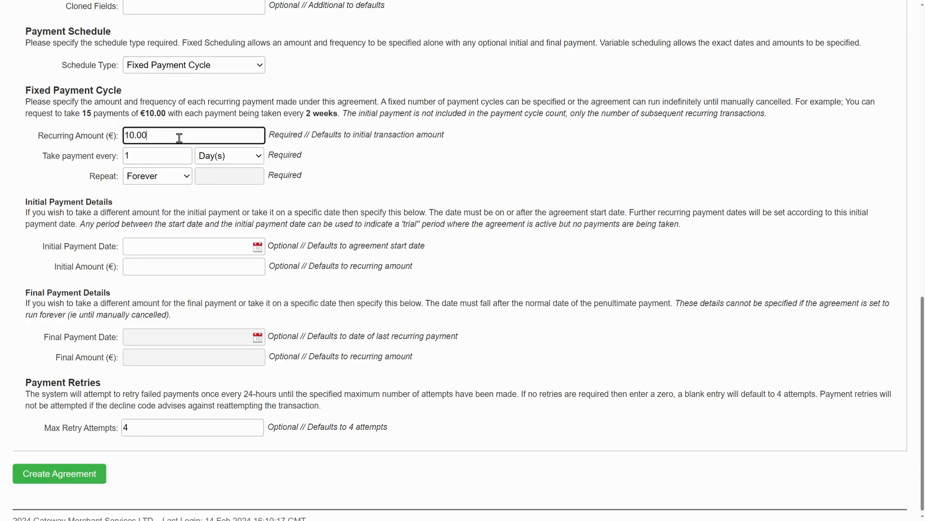
key(BackSpace)
key(BackSpace)
key(BackSpace)
key(BackSpace)
text(5.00)
- Set the fixed payment cycle to take a payment every 30 days
click(165, 156)
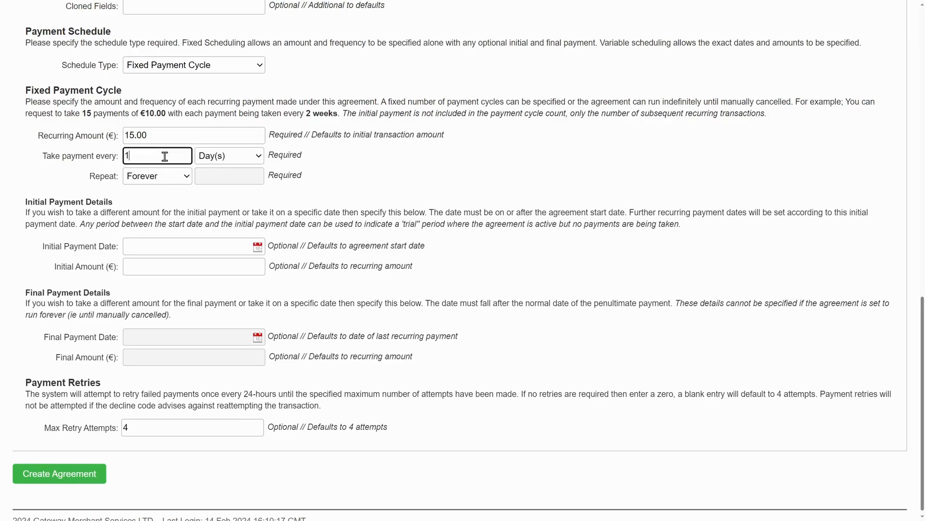
click(241, 159)
click(241, 159)
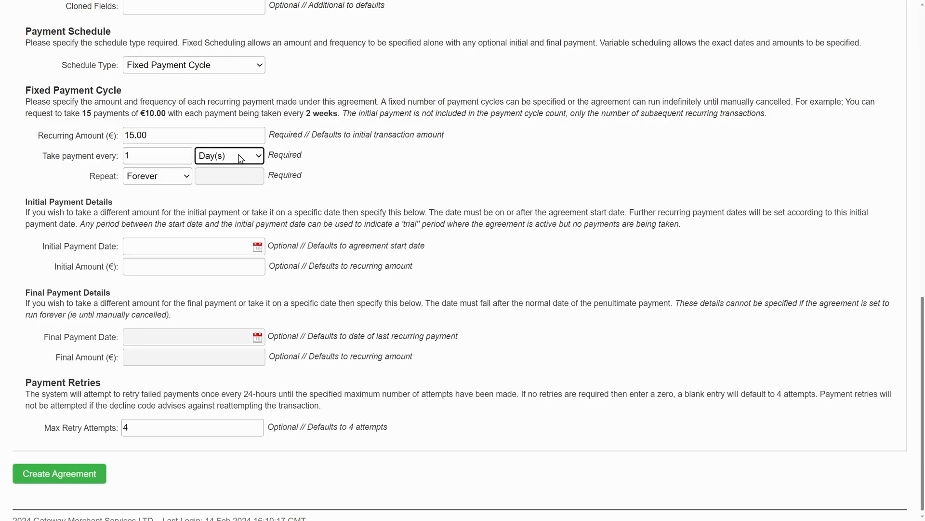
click(155, 157)
key(BackSpace)
text(30)
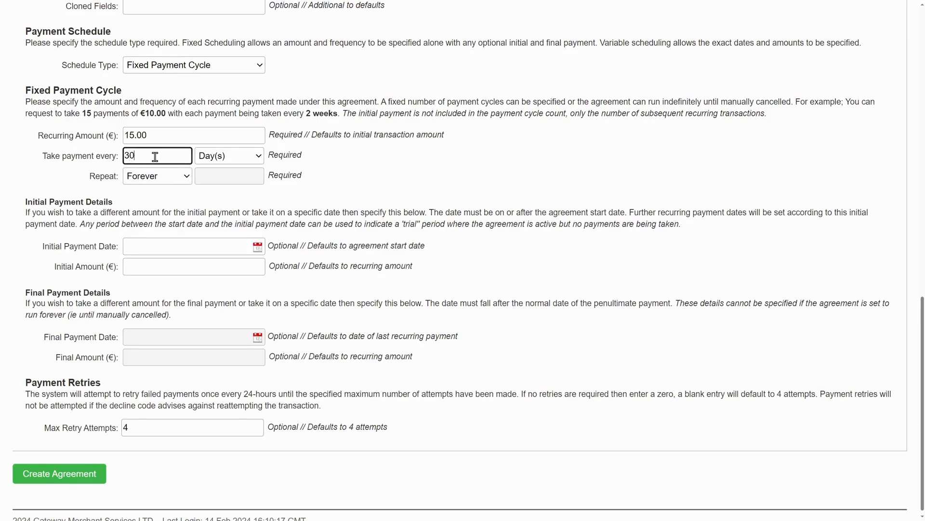
click(227, 161)
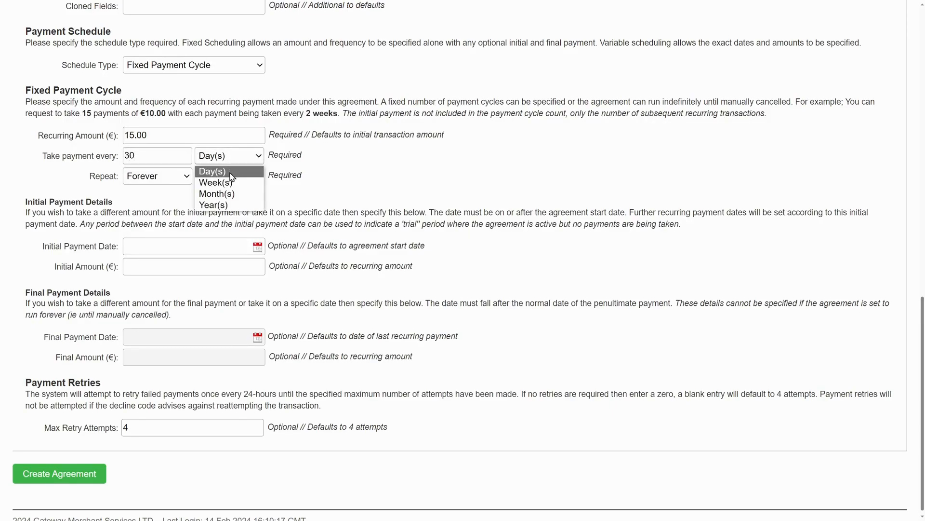
click(232, 175)
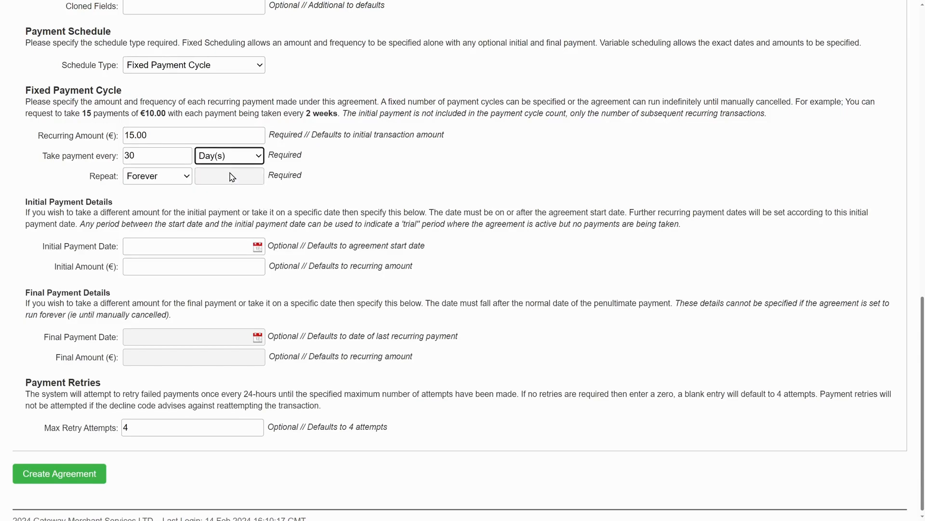
- Limit the fixed payment cycle to a set number of cycles, with 2 repeats
click(187, 180)
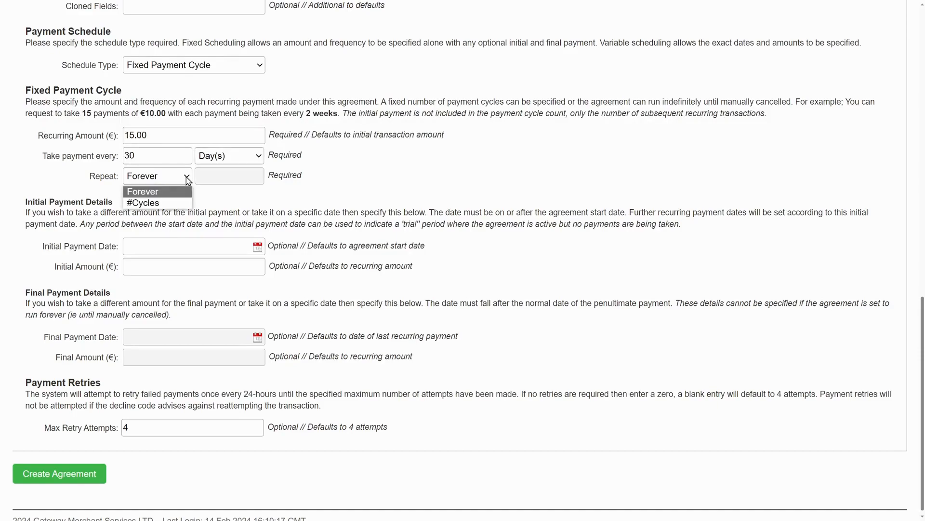
click(185, 203)
click(222, 179)
text(1)
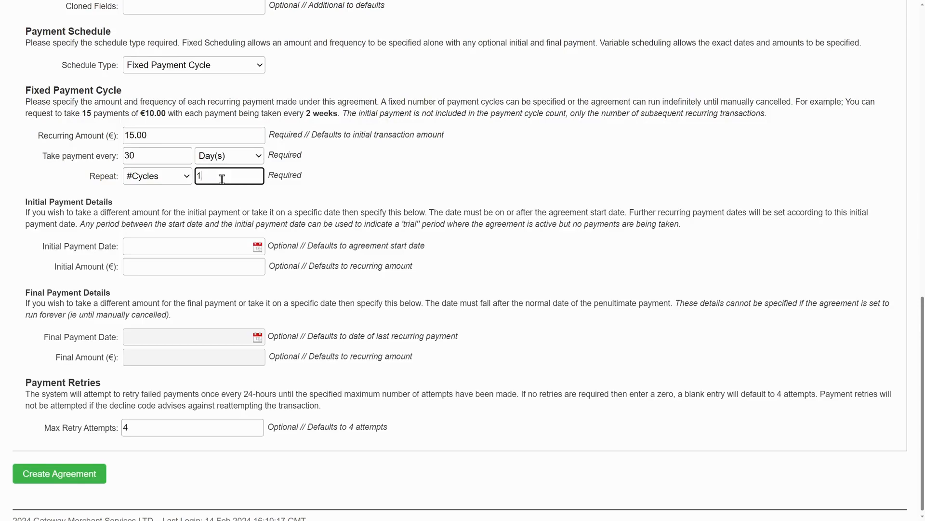
key(BackSpace)
text(2)
click(220, 199)
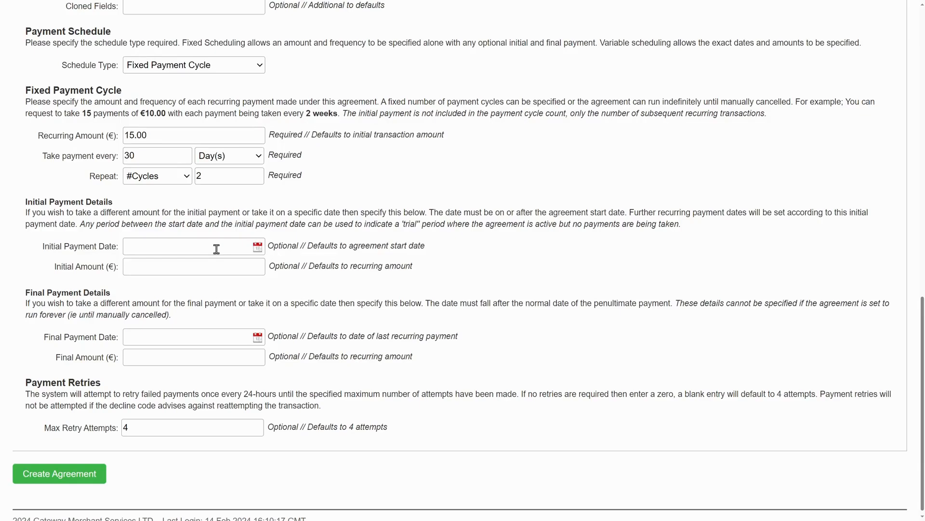
- Examine the optional date and amount fields for the initial and final payments
click(259, 247)
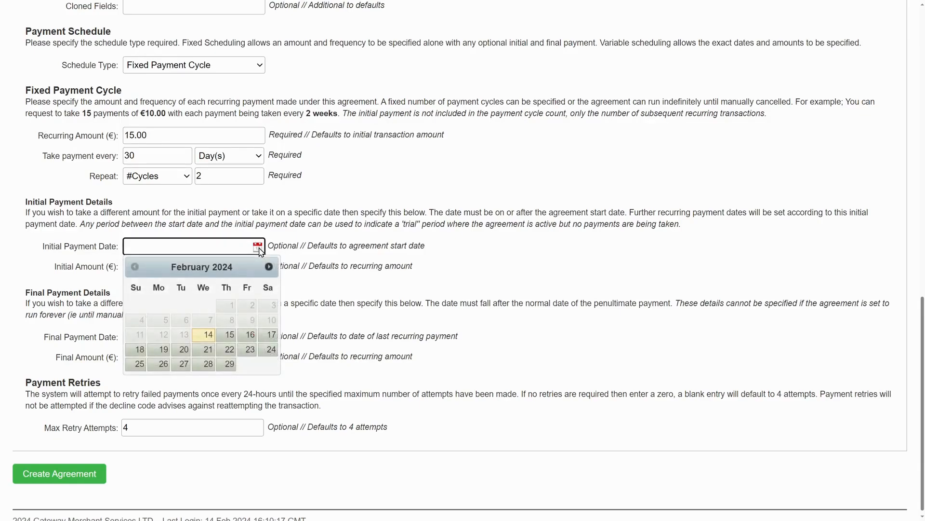
click(258, 247)
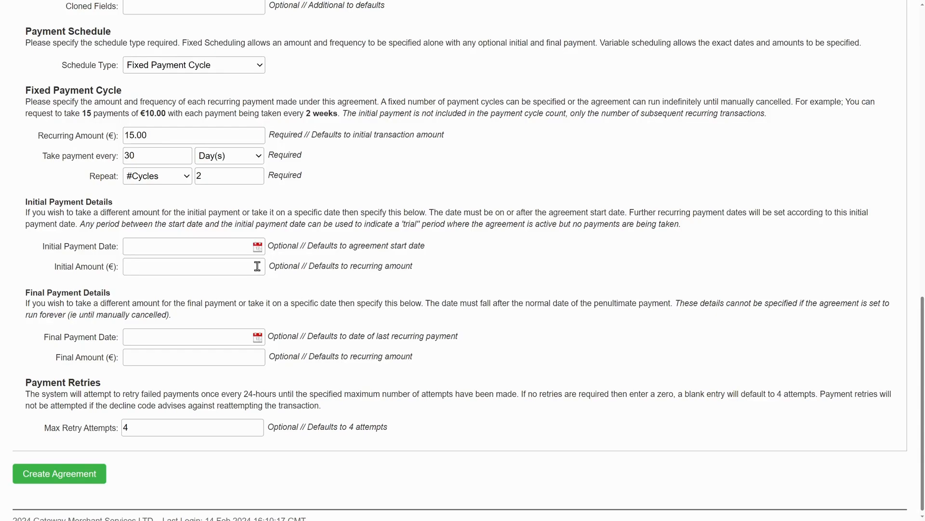
click(258, 266)
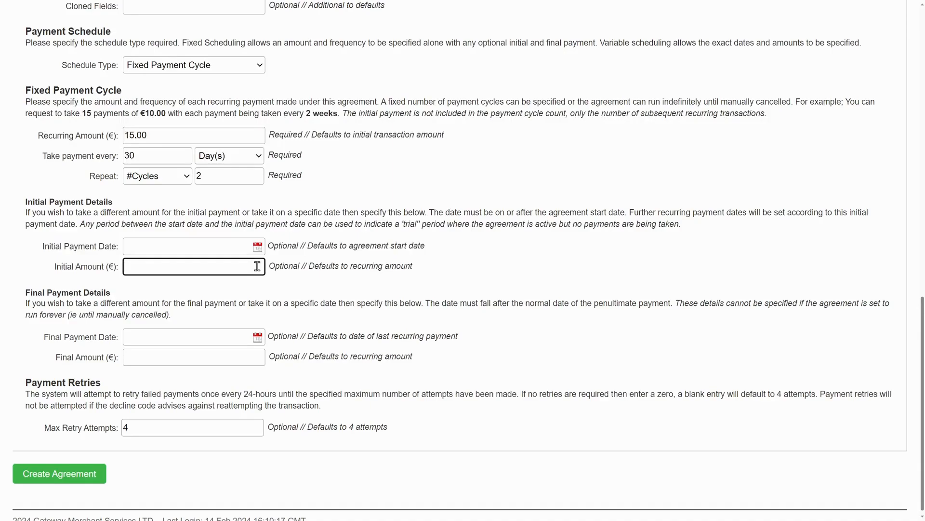
click(258, 338)
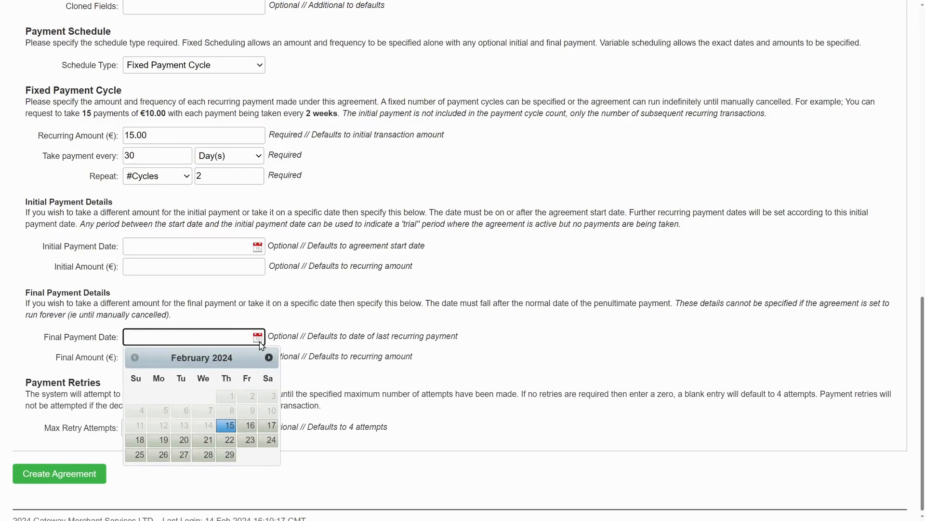
click(258, 337)
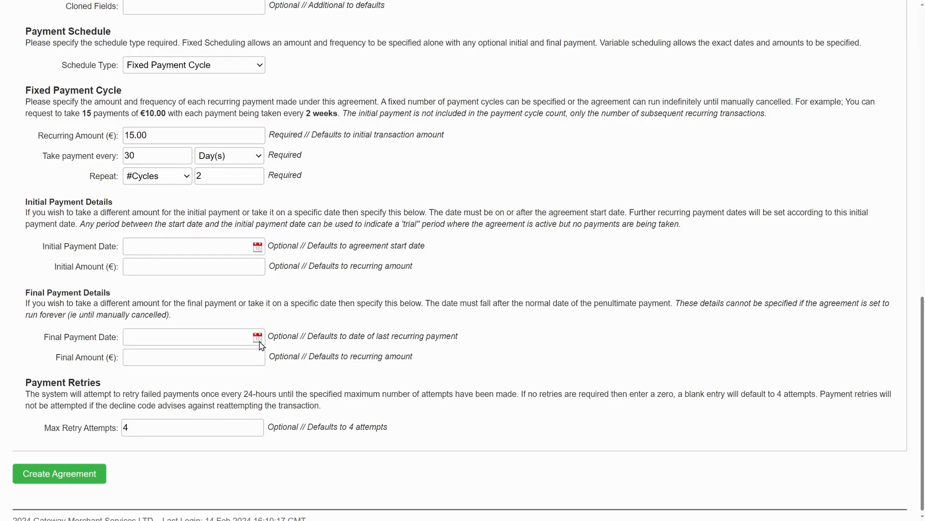
click(257, 357)
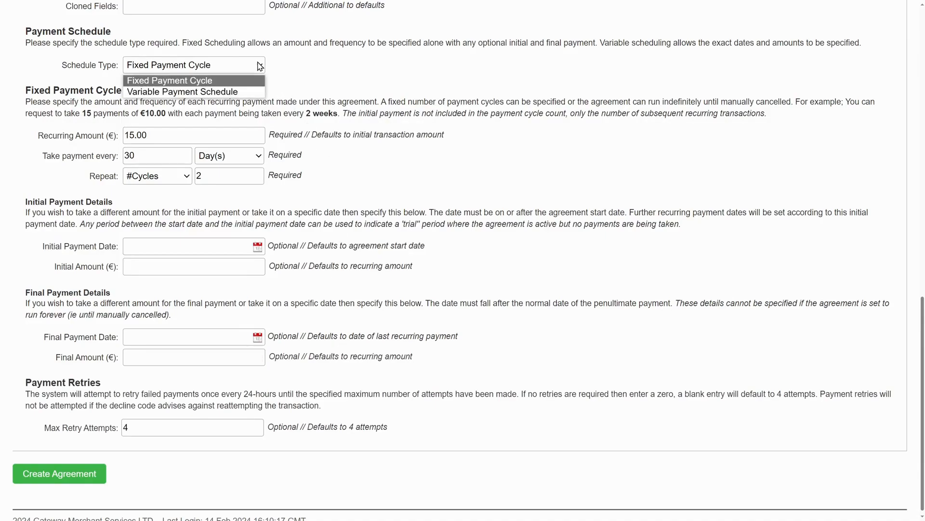
- Switch the schedule type to Variable Payment Schedule, then add an extra blank payment row and remove it
click(245, 93)
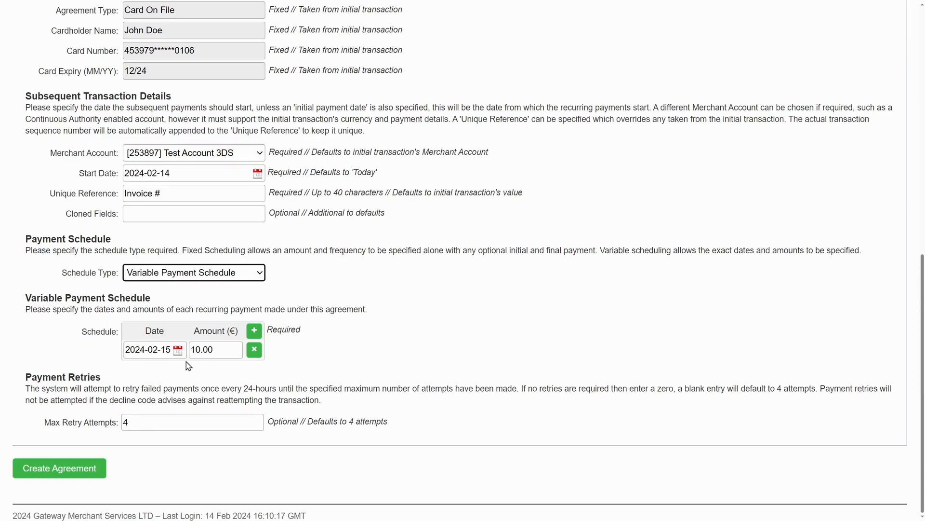
click(256, 334)
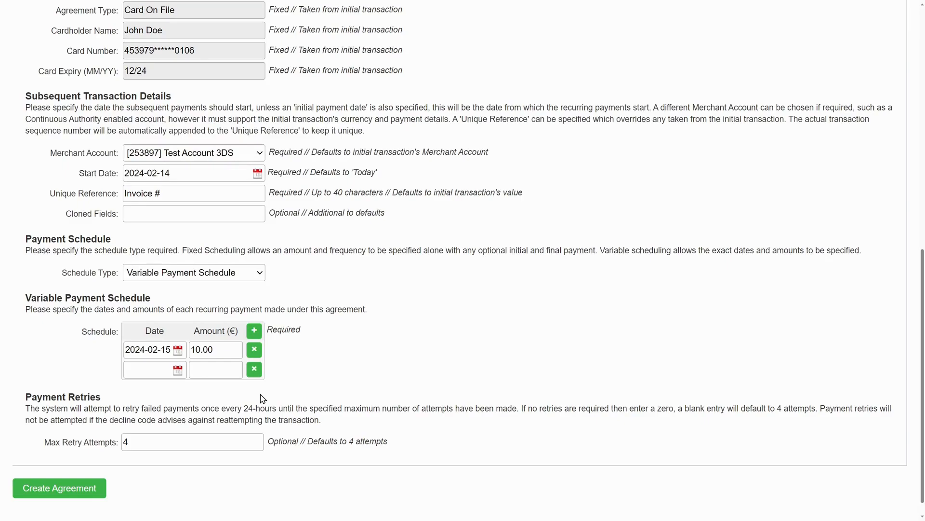
click(254, 370)
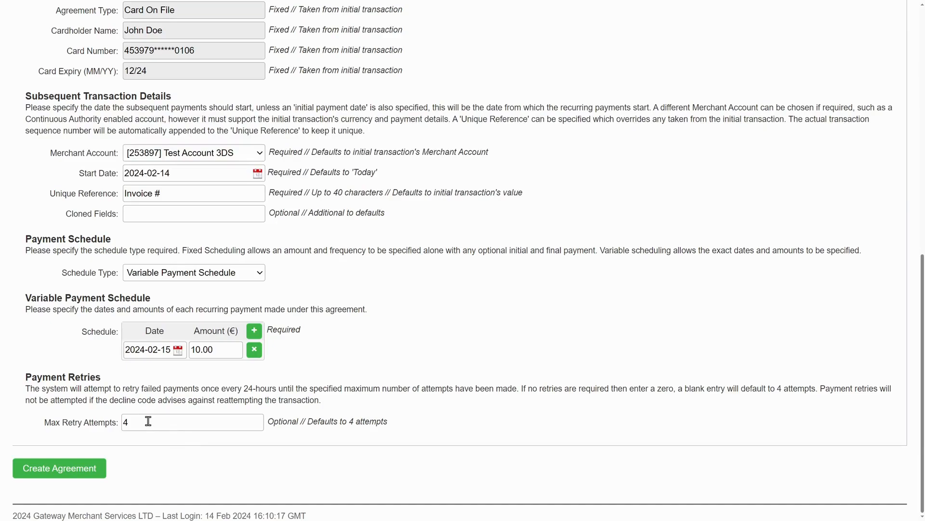
- Create the recurring transaction agreement with the completed details
click(81, 471)
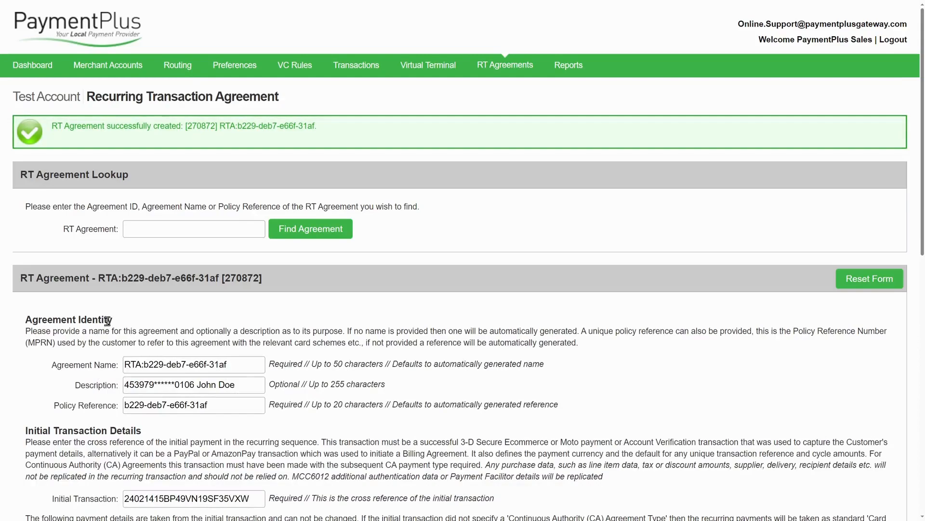